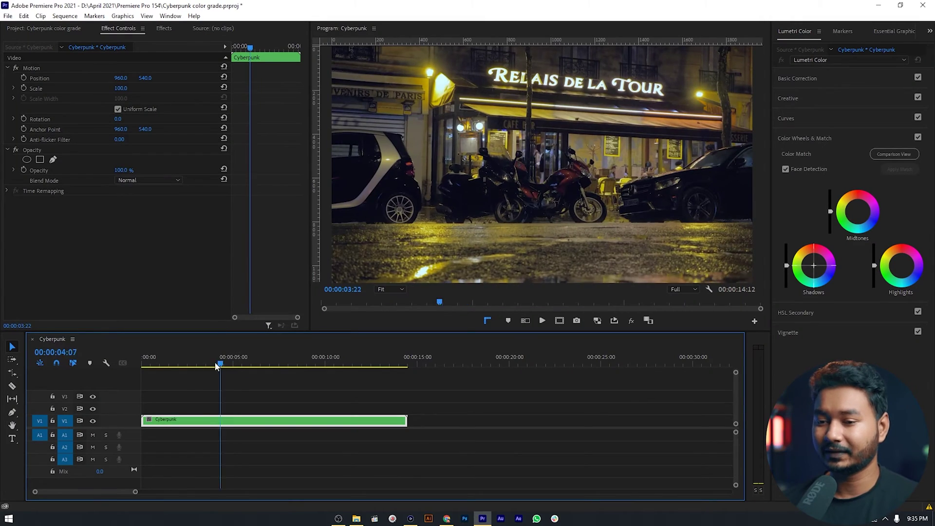
# - Play back part of the Cyberpunk sequence to preview the night street footage, stopping at 00:00:06:14
pyautogui.moveTo(217, 366)
pyautogui.mouseDown()
pyautogui.moveTo(181, 365)
pyautogui.moveTo(297, 360)
pyautogui.moveTo(206, 363)
pyautogui.mouseUp()
pyautogui.press('space')
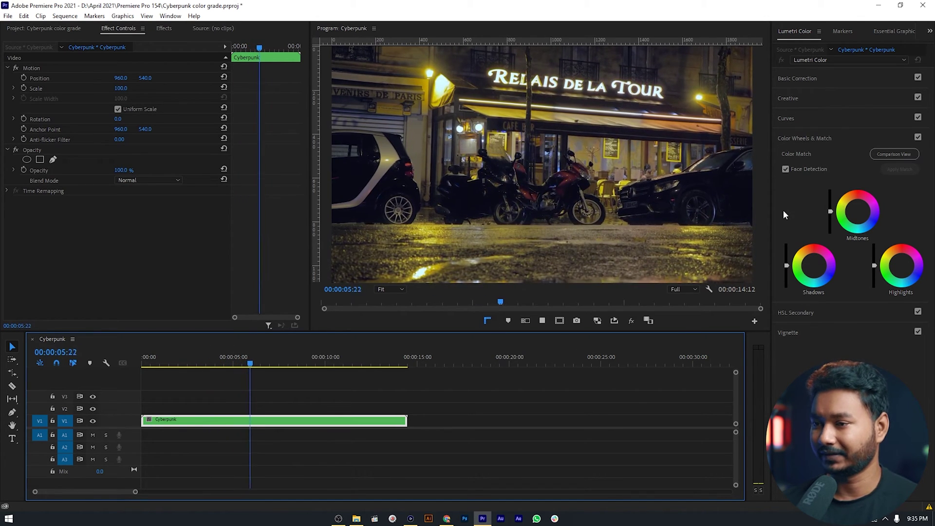
pyautogui.press('space')
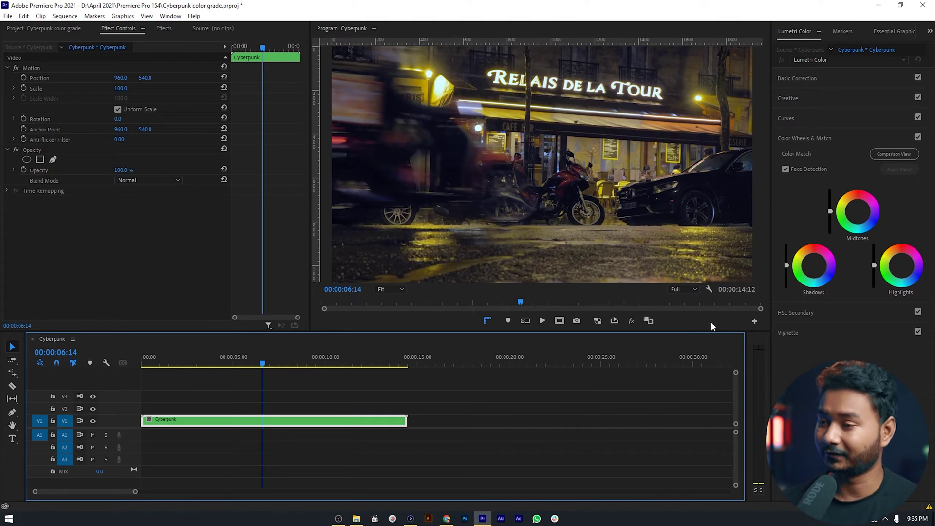
# - Find the VR Glow video effect and apply it to the Cyberpunk clip on track V1
pyautogui.click(164, 28)
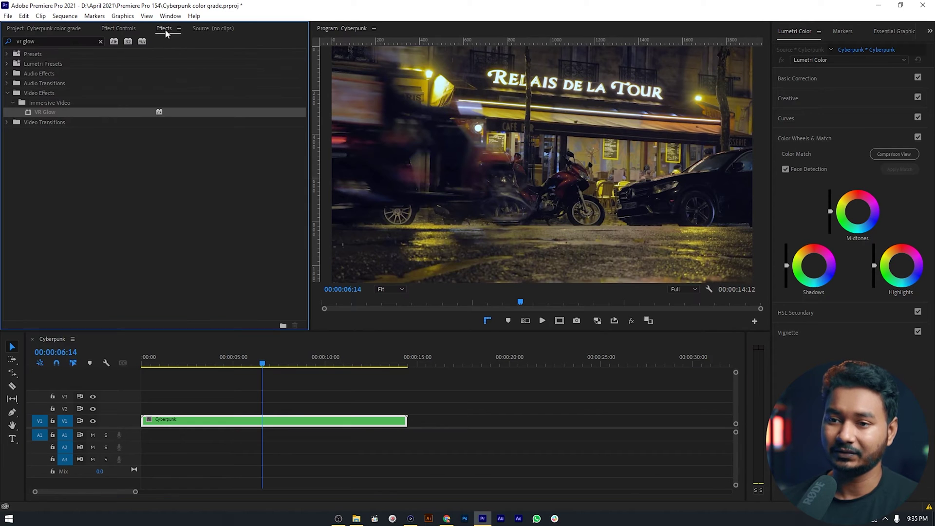
pyautogui.click(100, 43)
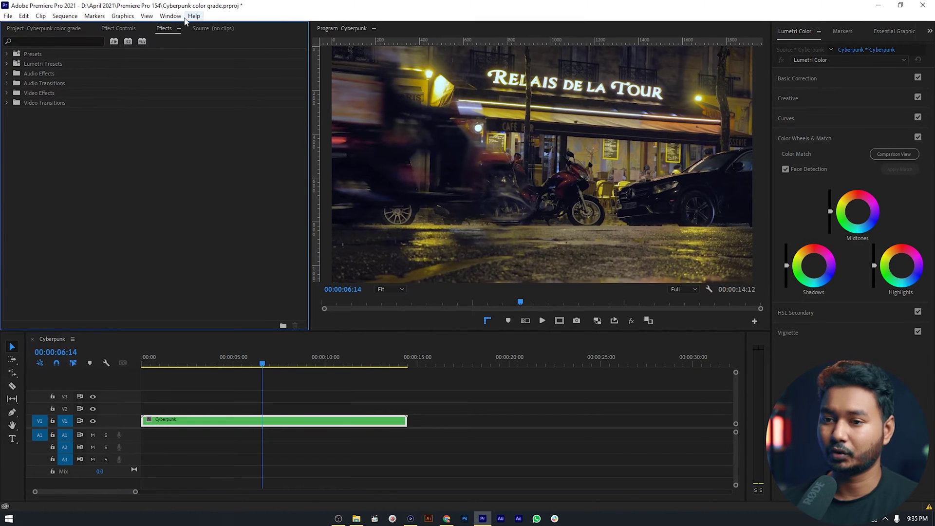
pyautogui.click(170, 16)
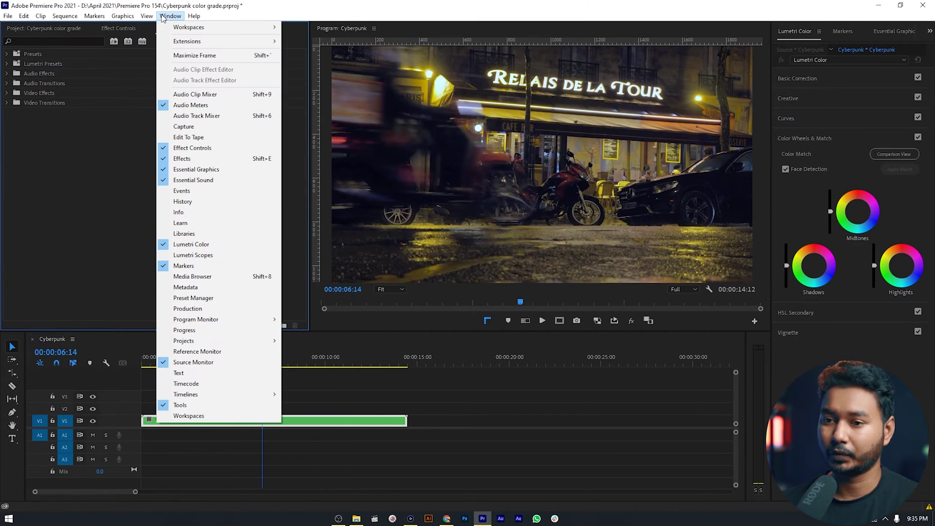
pyautogui.click(230, 159)
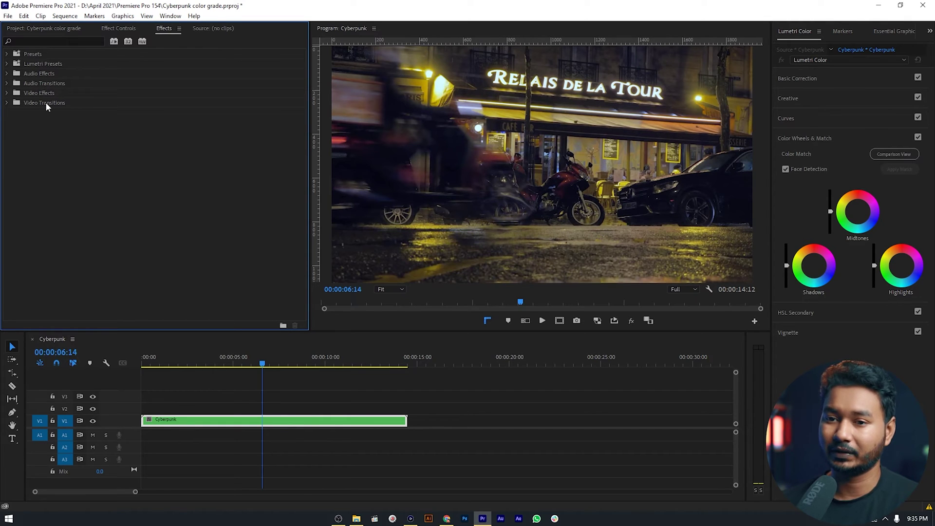
pyautogui.click(64, 37)
pyautogui.write('vr glo')
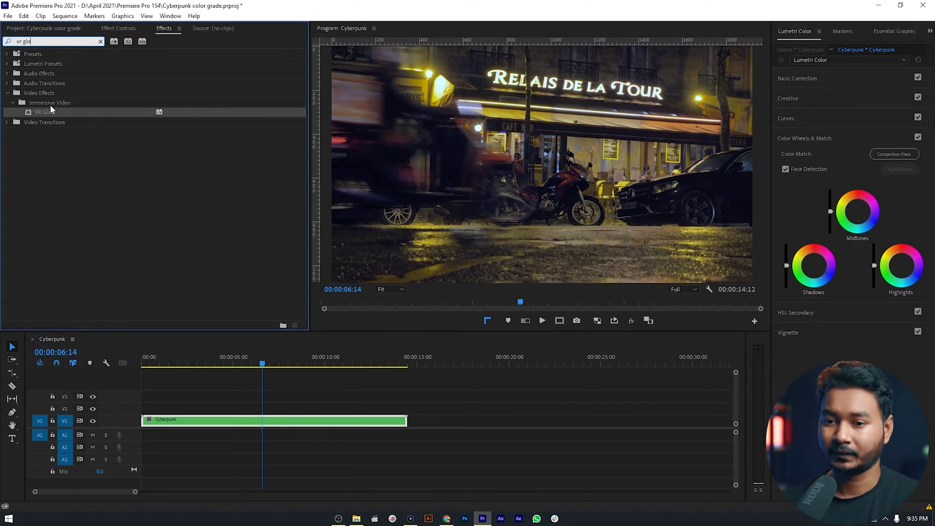
pyautogui.click(52, 114)
pyautogui.moveTo(57, 114); pyautogui.dragTo(231, 419)
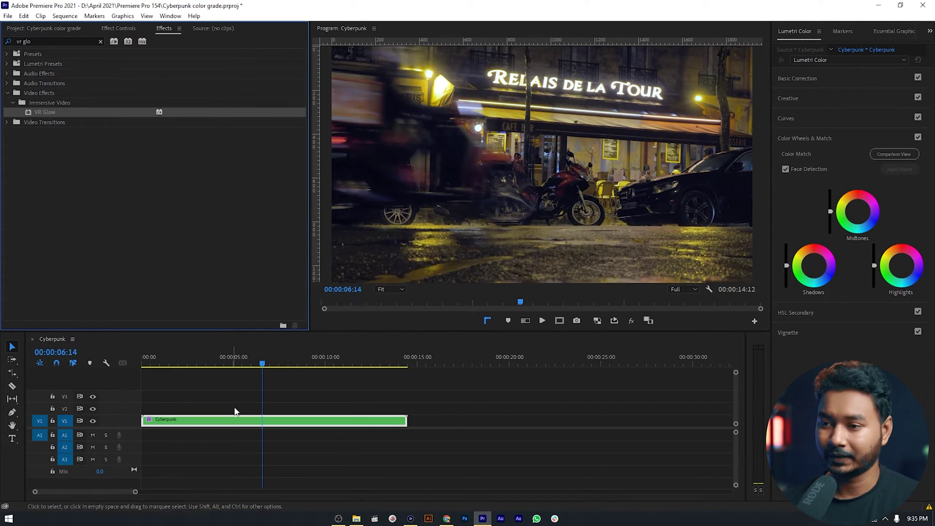
# - Show the Cyberpunk clip's effect controls and look over the VR Glow properties, from Luma Threshold to Glow Brightness
pyautogui.click(119, 30)
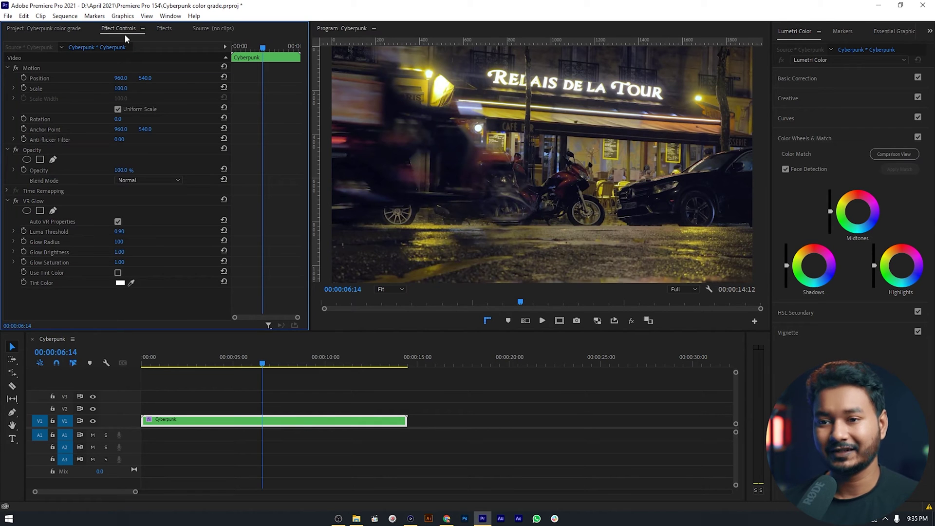
pyautogui.click(164, 18)
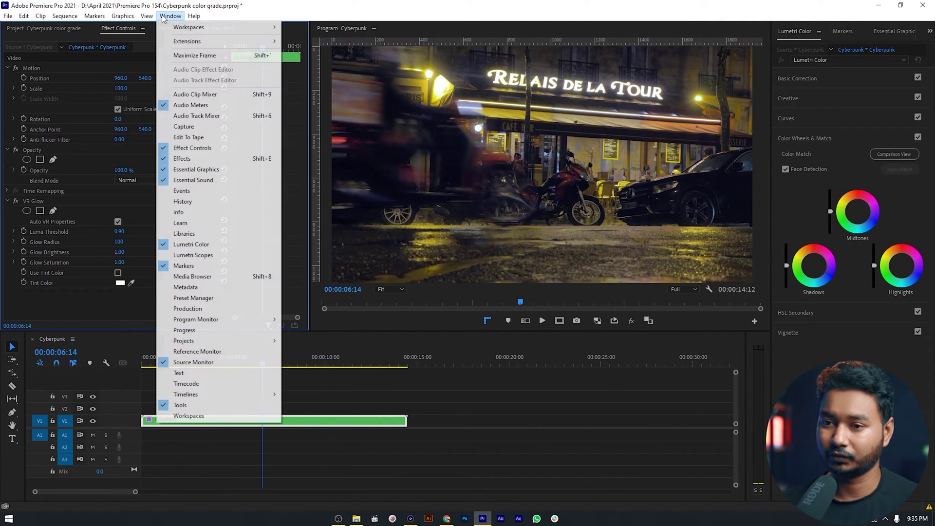
pyautogui.click(192, 148)
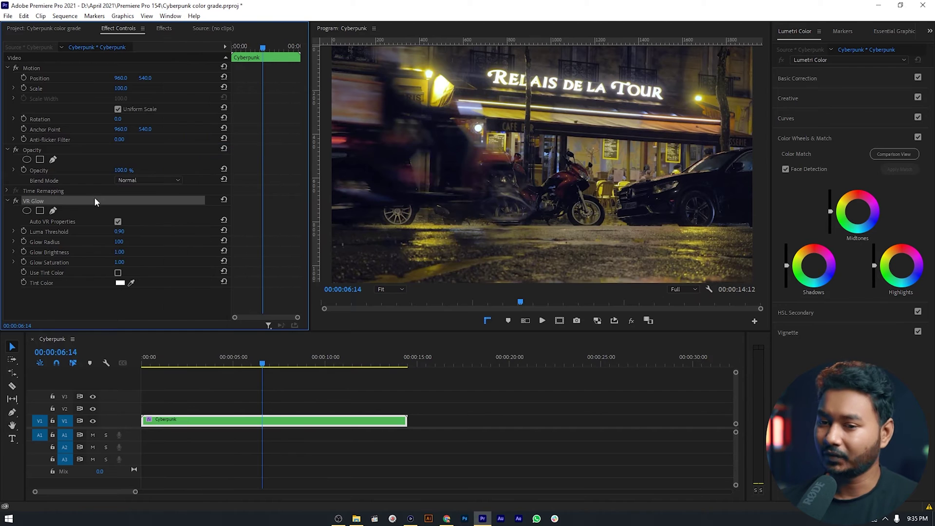
pyautogui.click(63, 230)
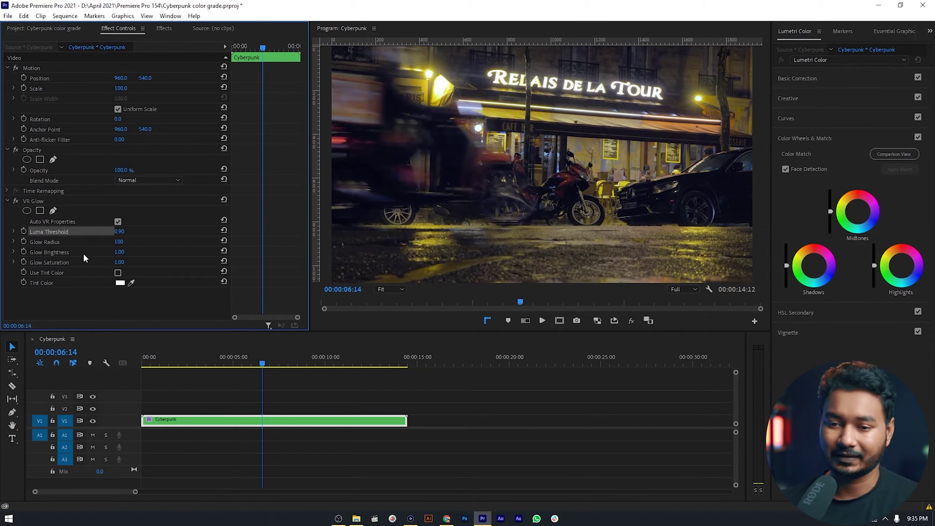
pyautogui.click(63, 241)
pyautogui.click(80, 257)
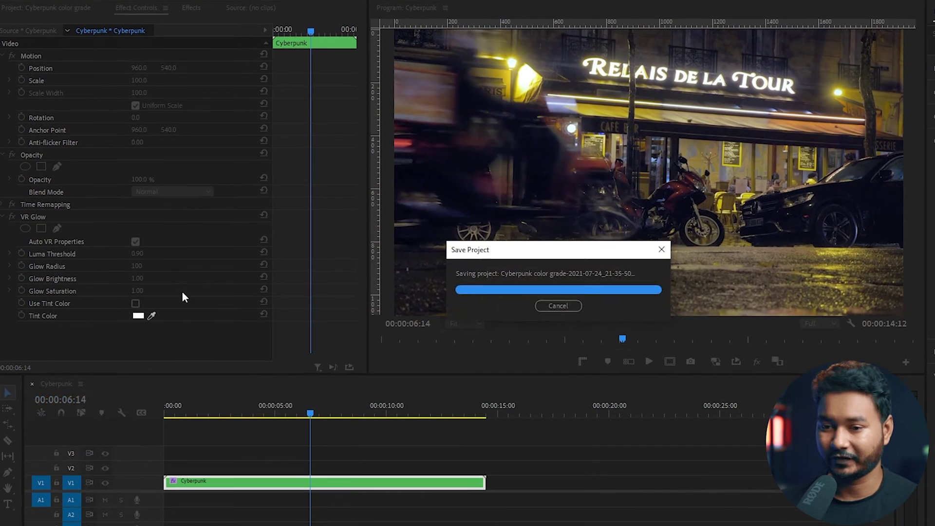
pyautogui.click(86, 246)
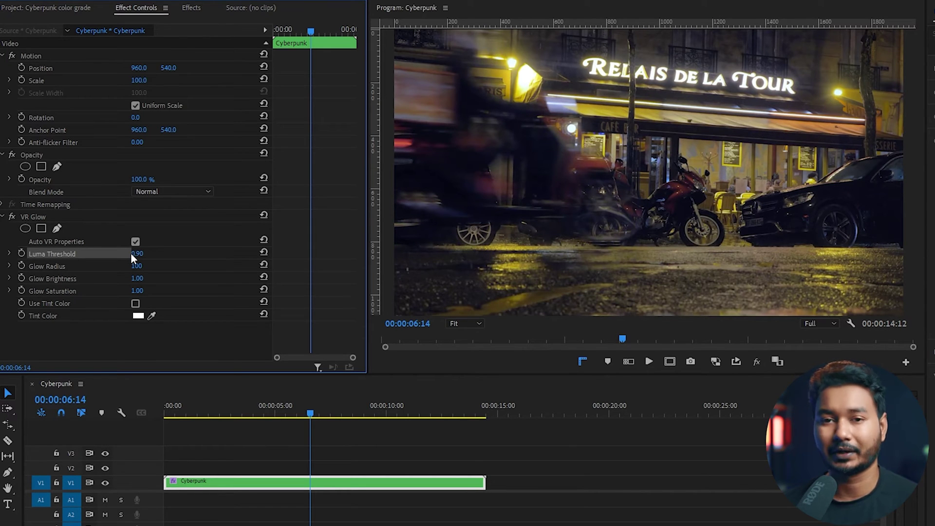
# - With the playhead at 00:00:04:04, try different VR Glow Luma Threshold values and set it to 0.60
pyautogui.click(258, 410)
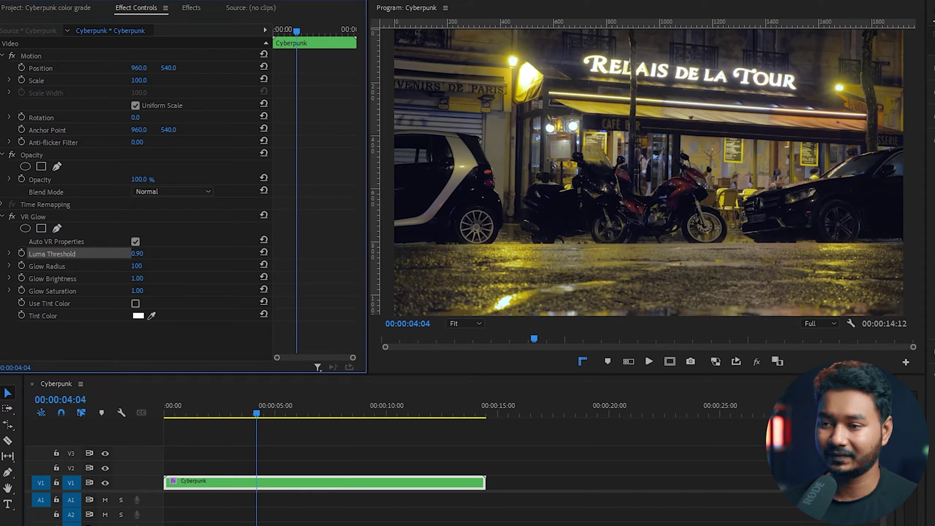
pyautogui.moveTo(137, 253); pyautogui.dragTo(93, 253)
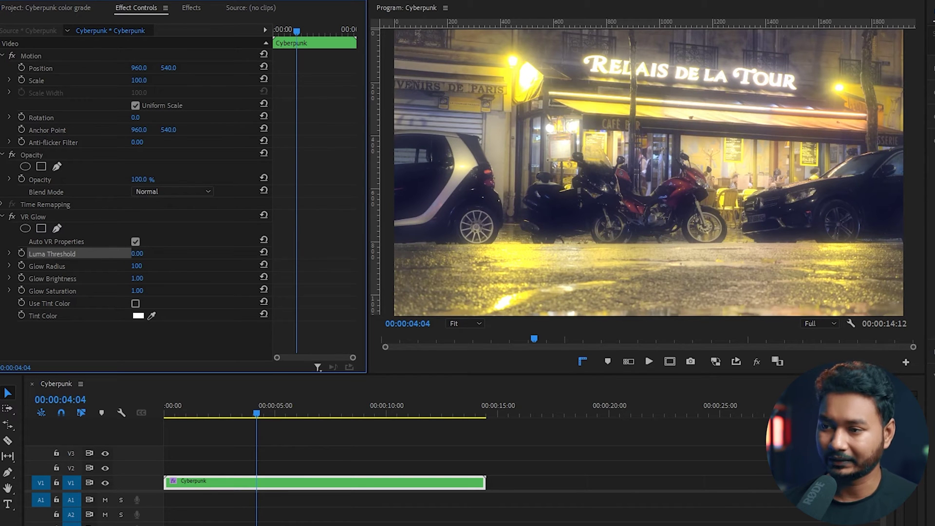
pyautogui.moveTo(136, 253); pyautogui.dragTo(161, 253)
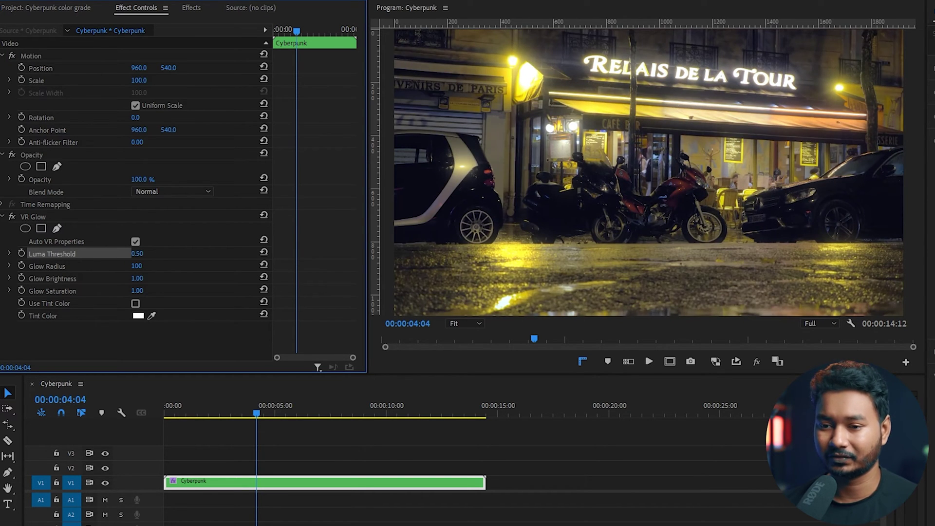
pyautogui.click(138, 254)
pyautogui.press('BackSpace')
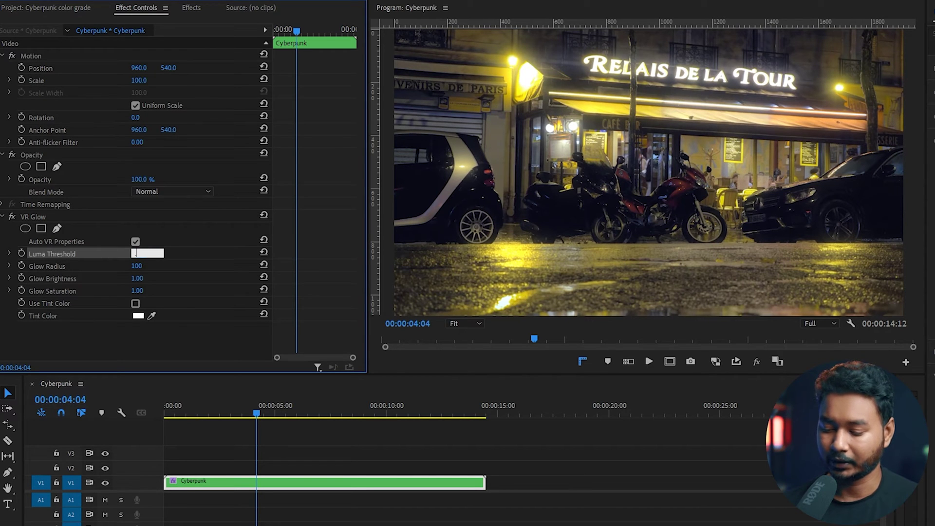
pyautogui.write('.60')
pyautogui.press('Return')
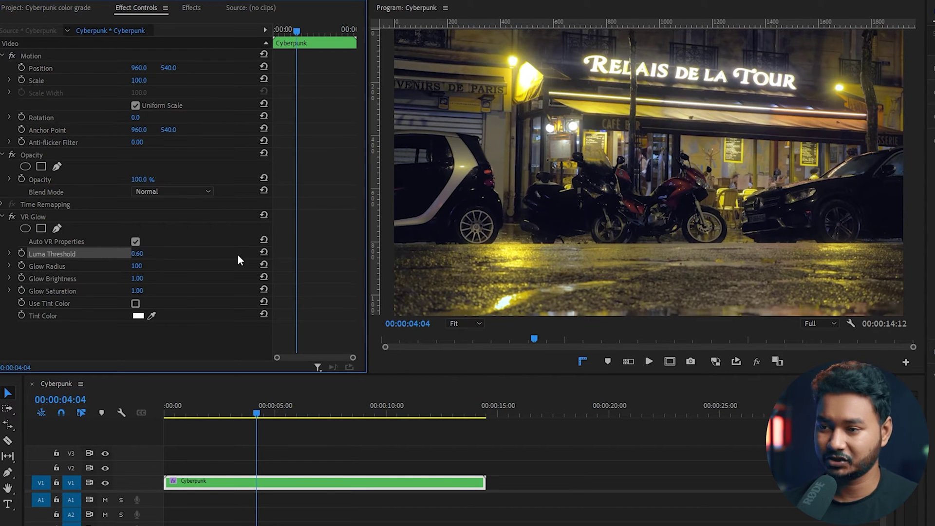
# - Try lower and higher Glow Radius values for the VR Glow effect and set the radius to 60
pyautogui.click(65, 264)
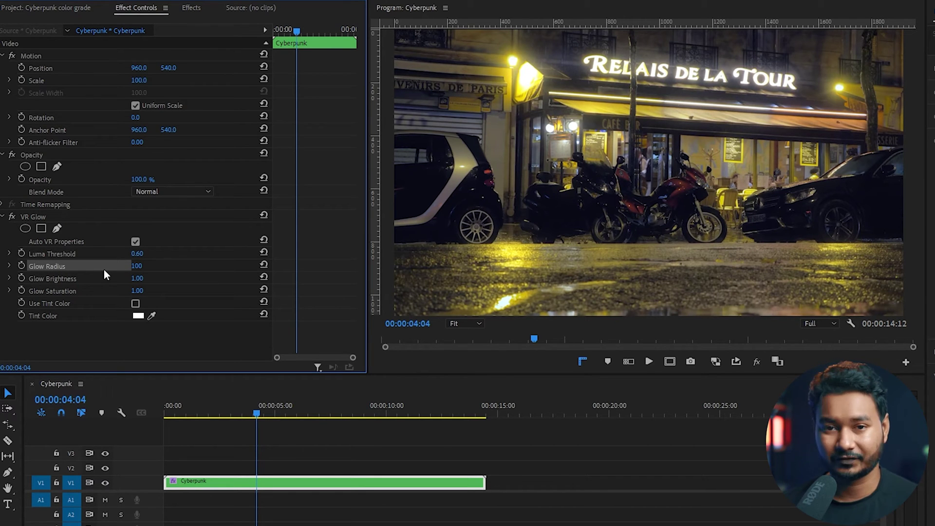
pyautogui.moveTo(137, 266); pyautogui.dragTo(86, 266)
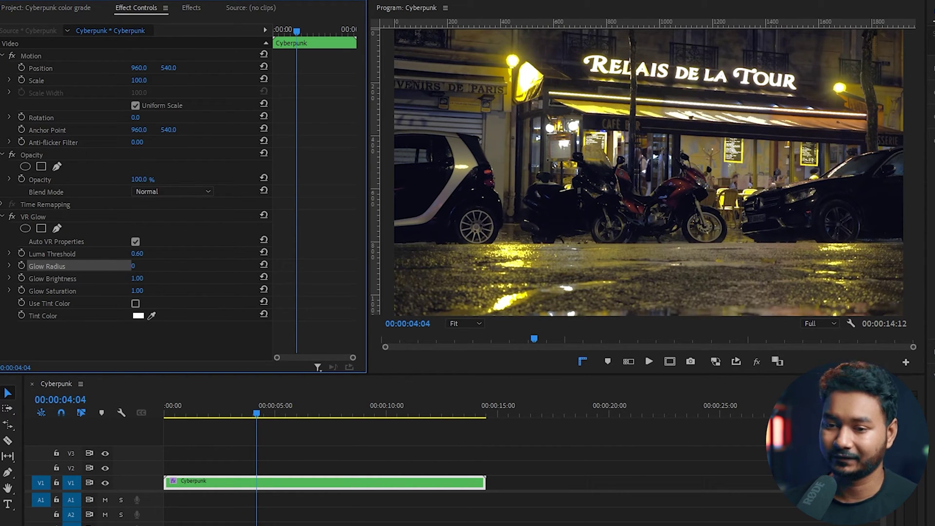
pyautogui.moveTo(133, 266); pyautogui.dragTo(150, 265)
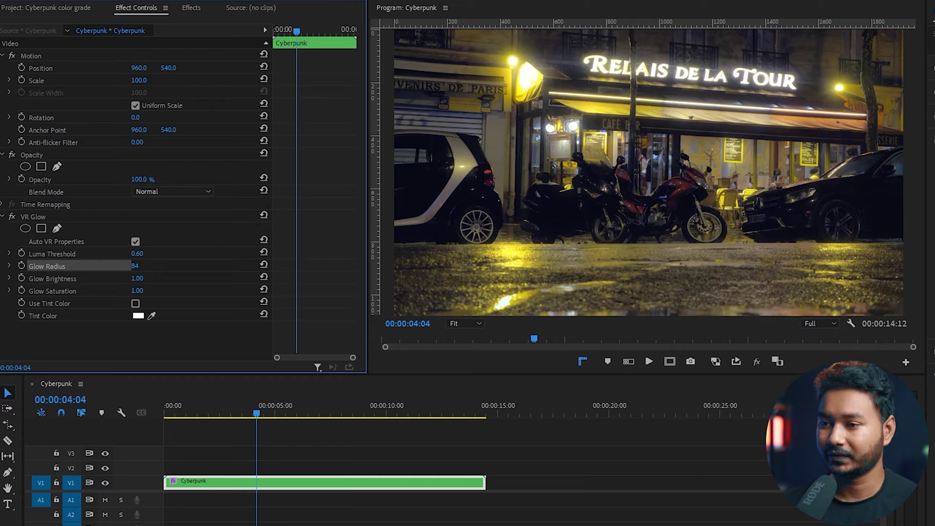
pyautogui.click(142, 266)
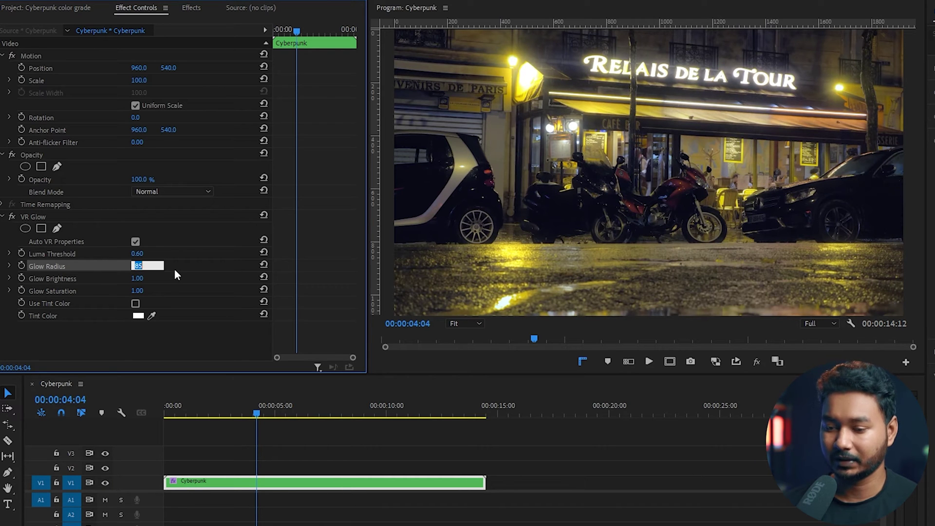
pyautogui.write('60')
pyautogui.press('Return')
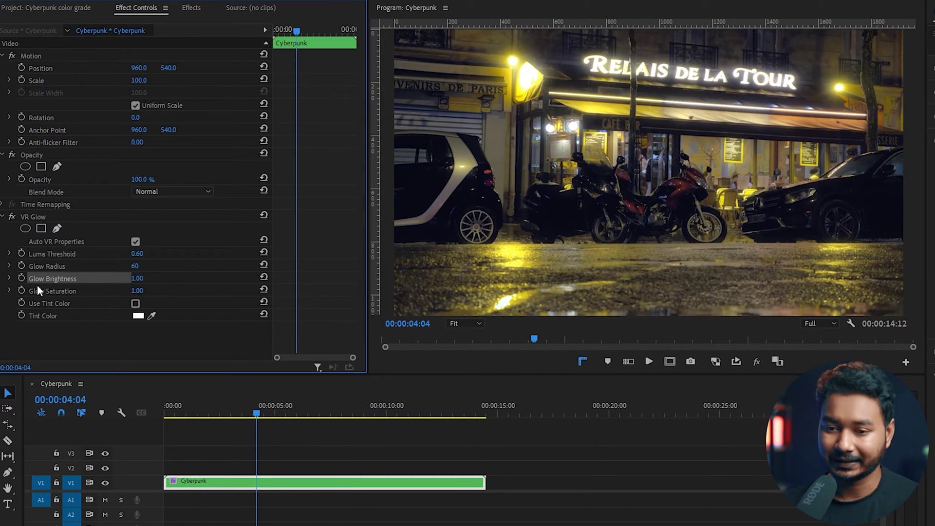
# - Try Glow Brightness values up to 10.00 on the VR Glow effect and set the brightness to 1.50
pyautogui.moveTo(136, 280); pyautogui.dragTo(287, 280)
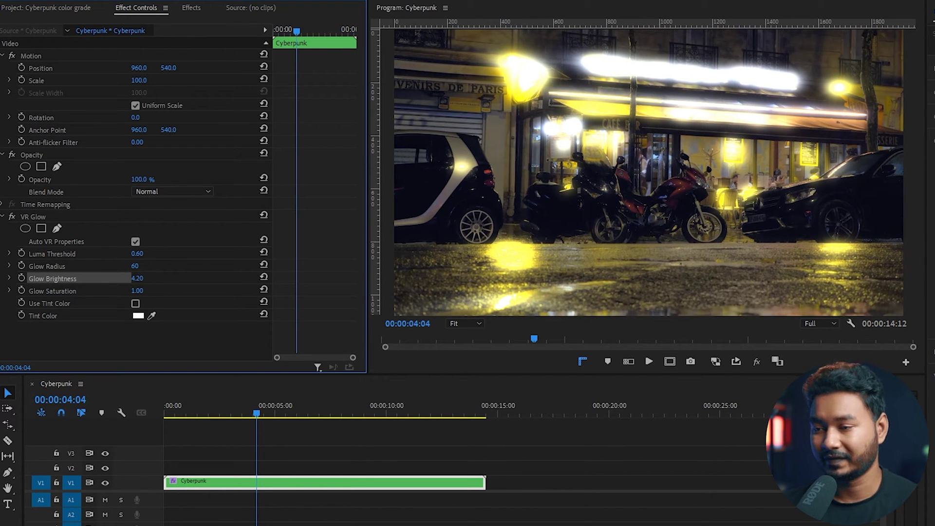
pyautogui.moveTo(292, 280); pyautogui.dragTo(754, 7)
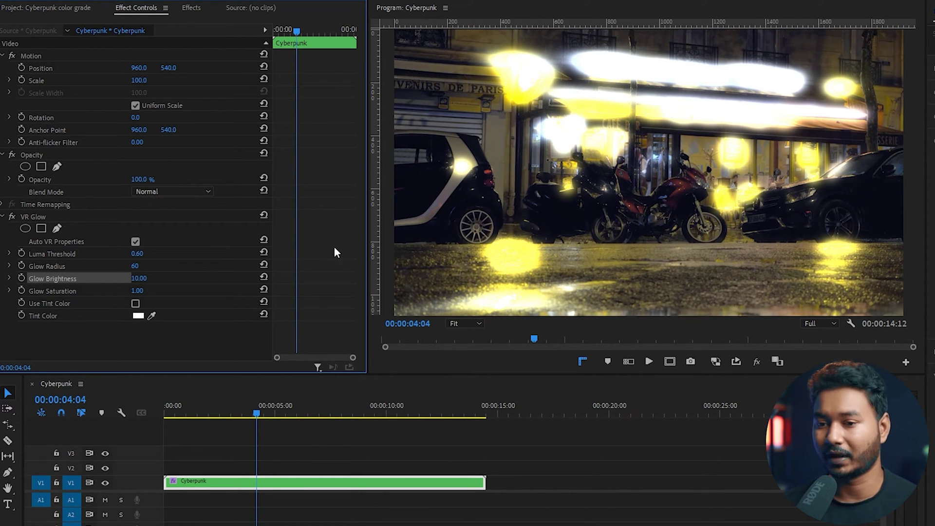
pyautogui.moveTo(137, 278); pyautogui.dragTo(104, 278)
pyautogui.click(146, 278)
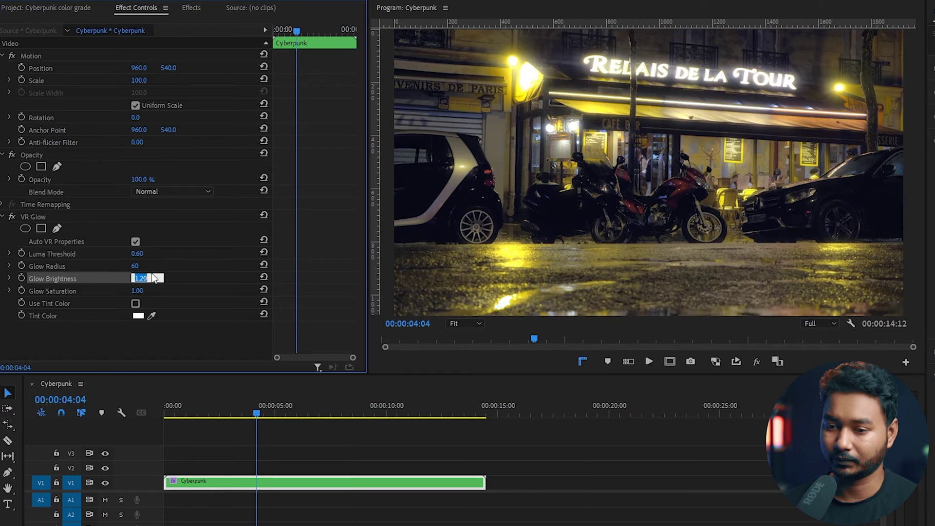
pyautogui.write('4')
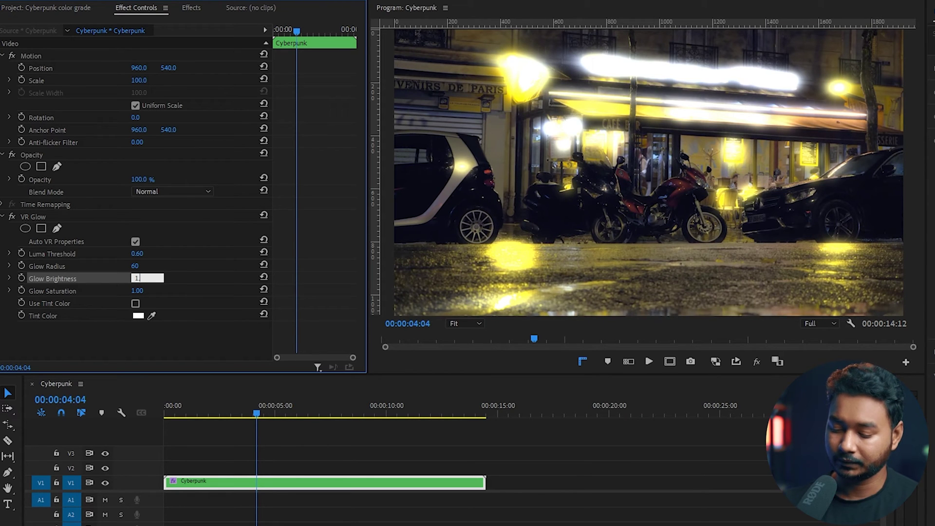
pyautogui.press('Return')
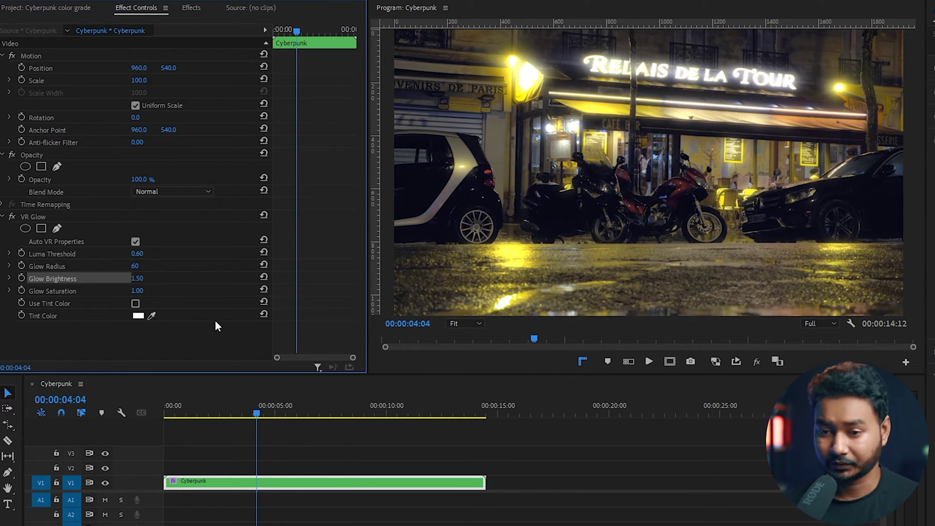
# - Set the VR Glow tint color to pure red (FF0000) and enable Use Tint Color
pyautogui.click(63, 290)
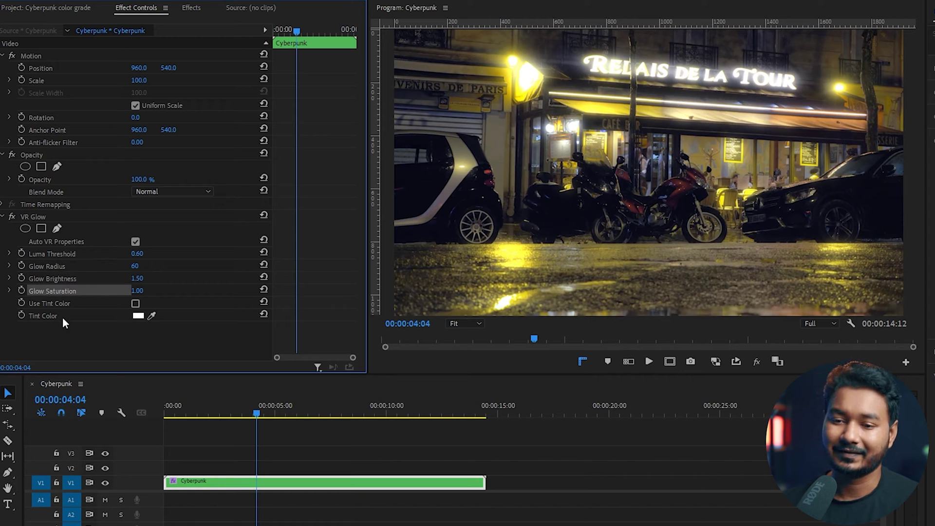
pyautogui.click(65, 303)
pyautogui.click(65, 311)
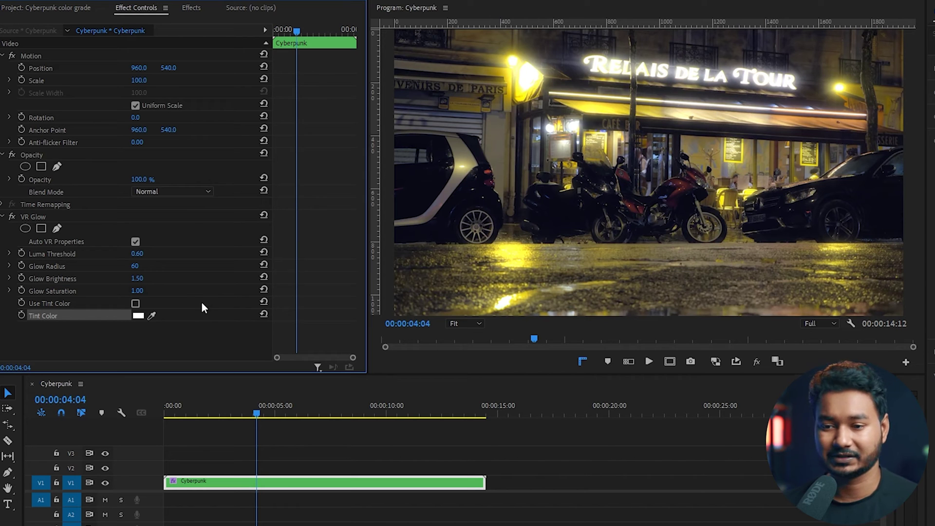
pyautogui.click(138, 315)
pyautogui.moveTo(531, 341); pyautogui.dragTo(613, 397)
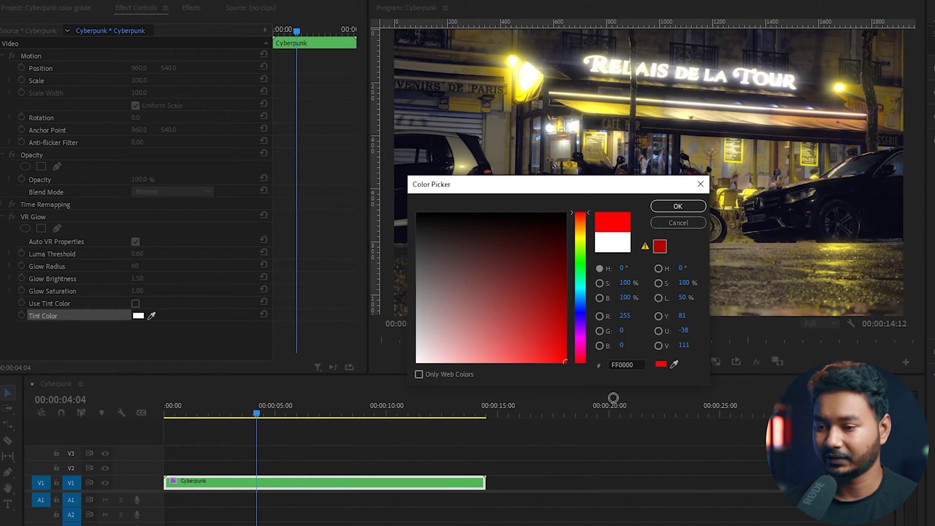
pyautogui.click(683, 206)
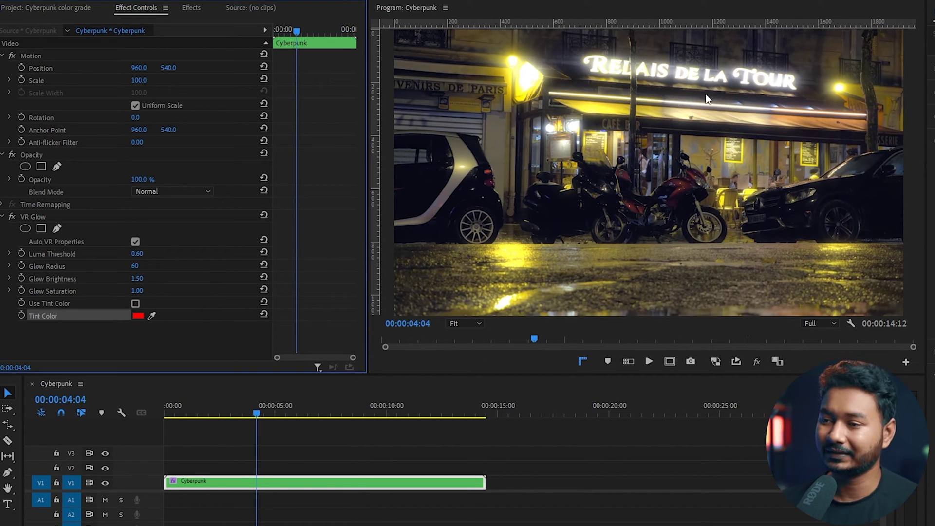
pyautogui.click(135, 303)
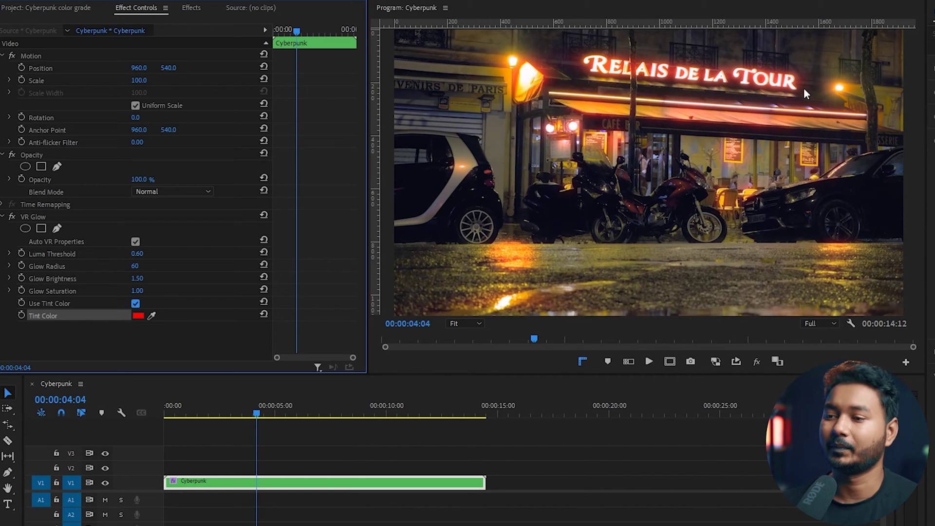
# - Try higher Glow Saturation values on the VR Glow effect and set the saturation back to 1.00
pyautogui.click(69, 292)
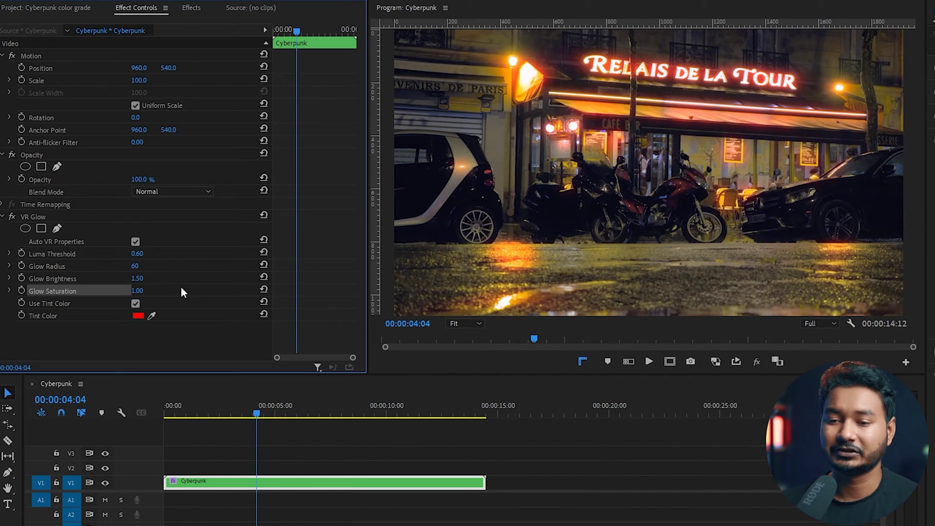
pyautogui.moveTo(137, 291); pyautogui.dragTo(181, 291)
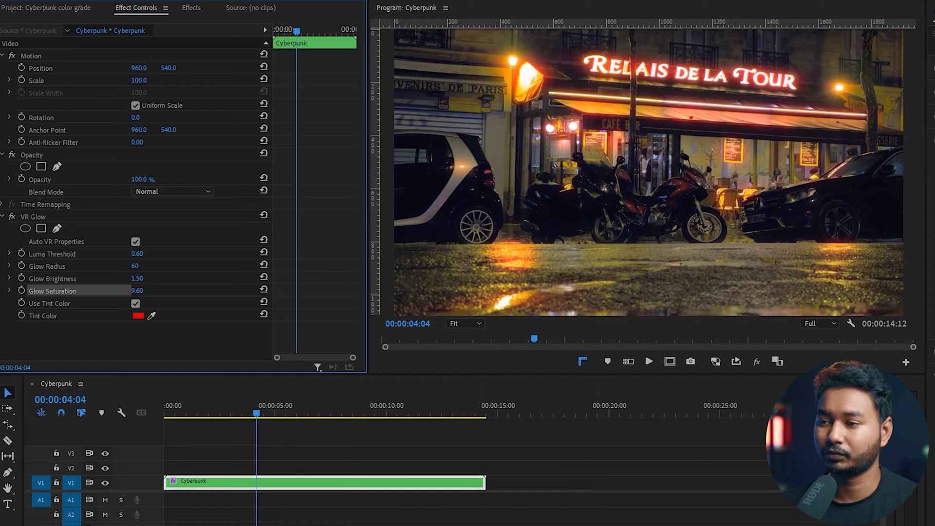
pyautogui.click(141, 291)
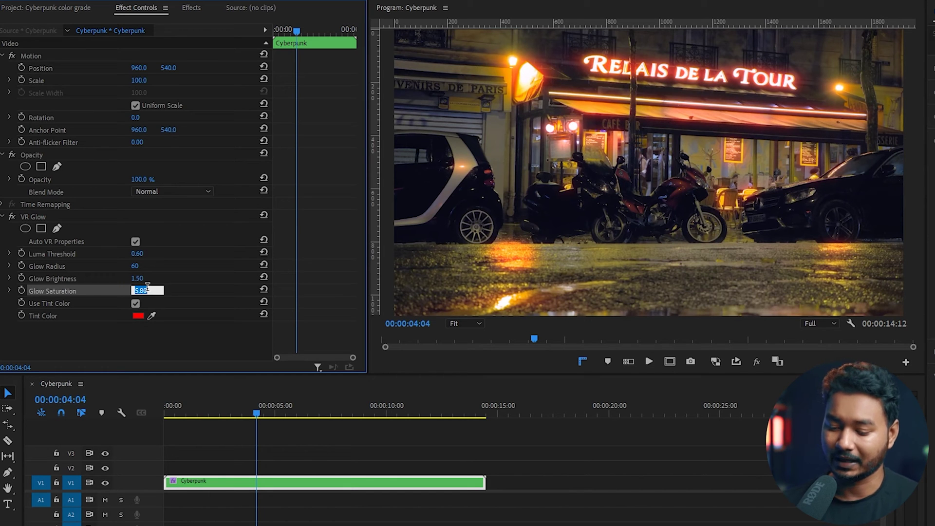
pyautogui.write('1')
pyautogui.press('Return')
# - Lower the VR Glow Luma Threshold to 0.42 and raise the Glow Radius to 112
pyautogui.click(10, 253)
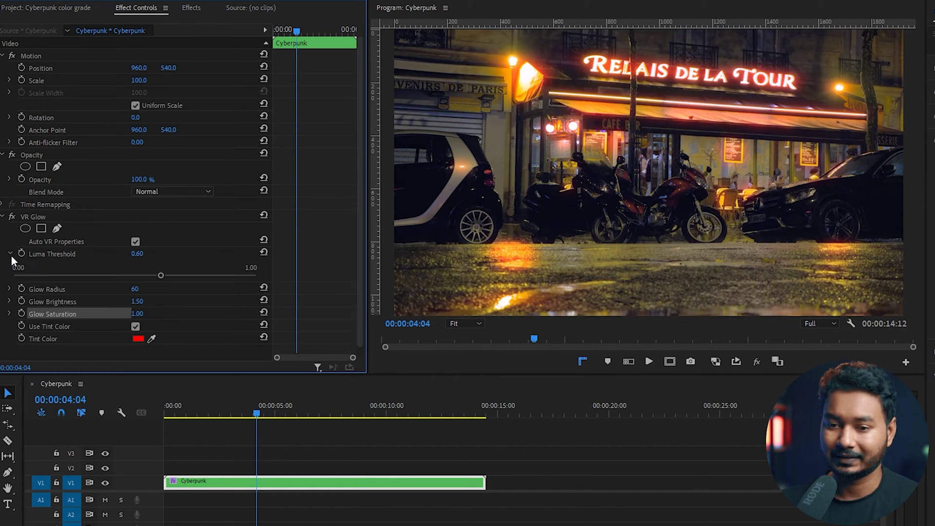
pyautogui.moveTo(142, 274); pyautogui.dragTo(125, 273)
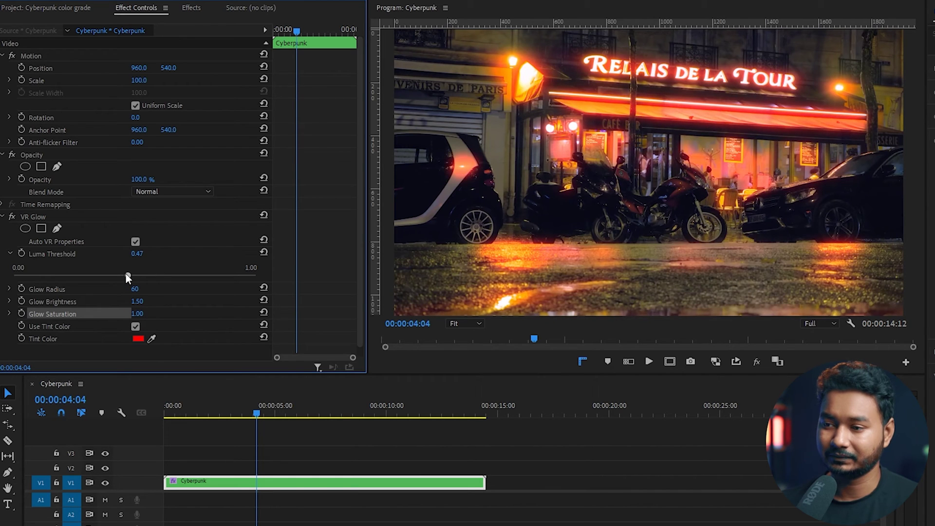
pyautogui.click(10, 289)
pyautogui.moveTo(50, 310); pyautogui.dragTo(81, 310)
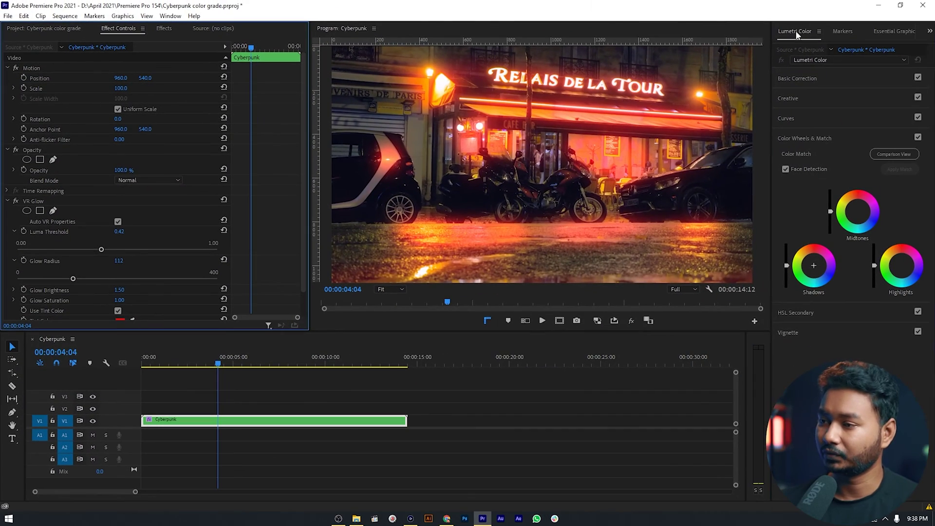
# - Bring up the Lumetri Color controls and shift the Shadows color wheel of the Cyberpunk clip toward teal
pyautogui.click(796, 32)
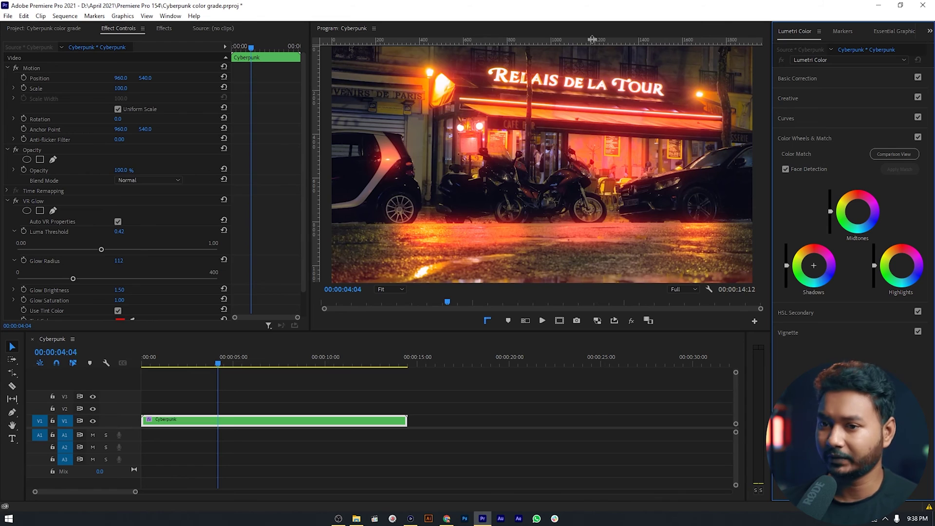
pyautogui.click(170, 15)
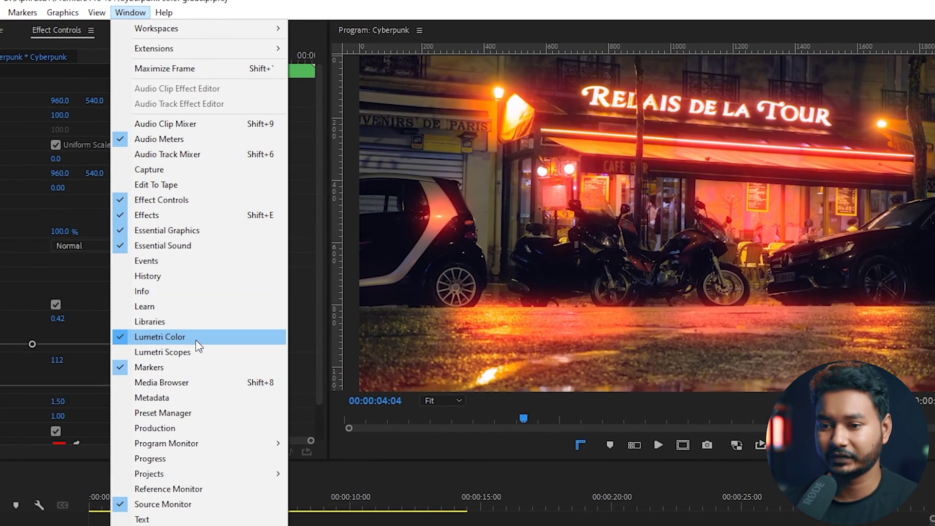
pyautogui.click(197, 341)
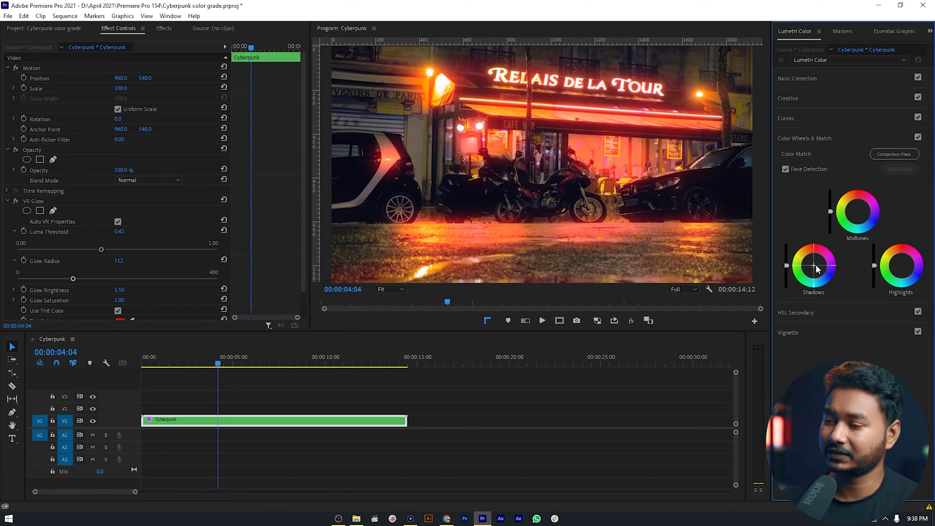
pyautogui.moveTo(814, 266); pyautogui.dragTo(813, 278)
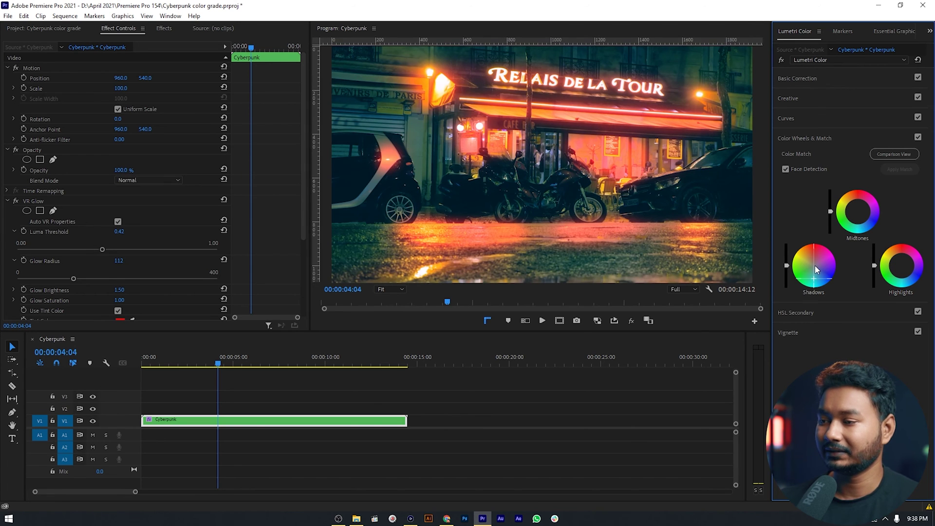
pyautogui.moveTo(816, 269); pyautogui.dragTo(816, 282)
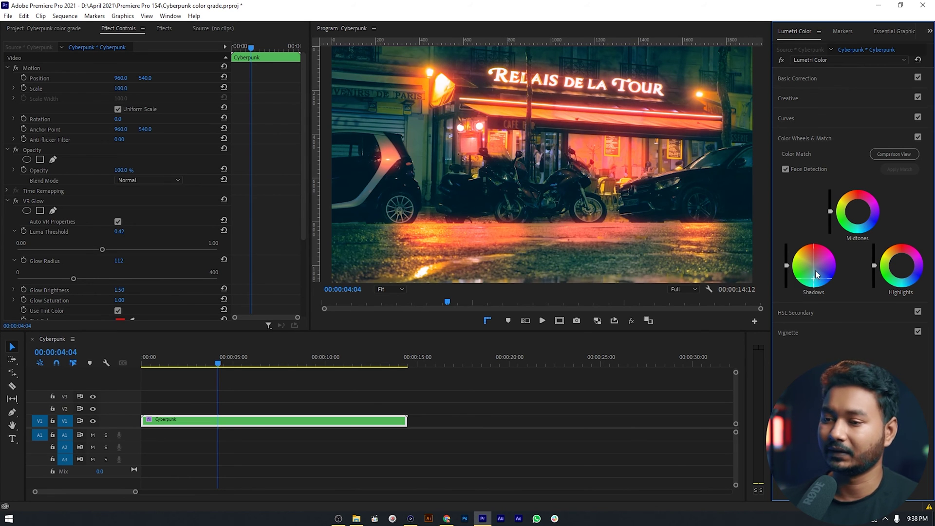
# - Compare the graded clip with the original by switching VR Glow and Lumetri Color off and back on
pyautogui.scroll(-2, 22, 197)
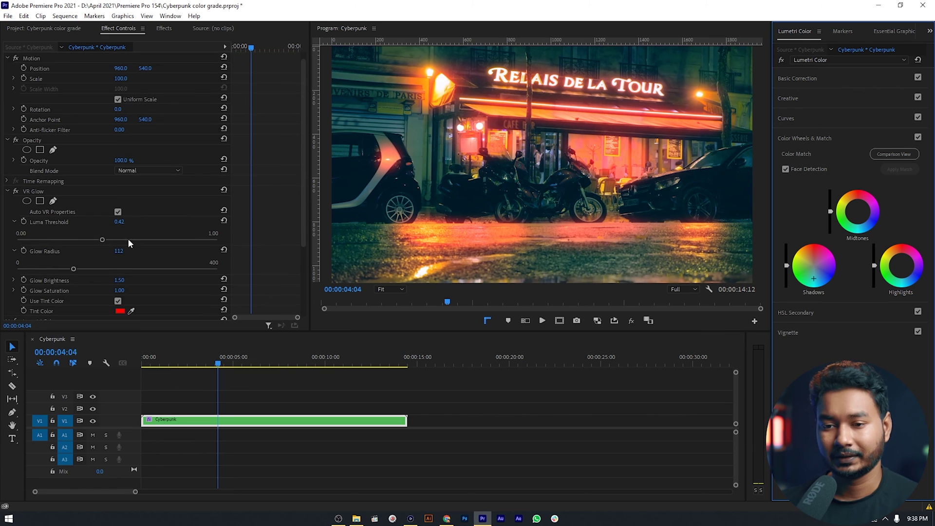
pyautogui.click(16, 172)
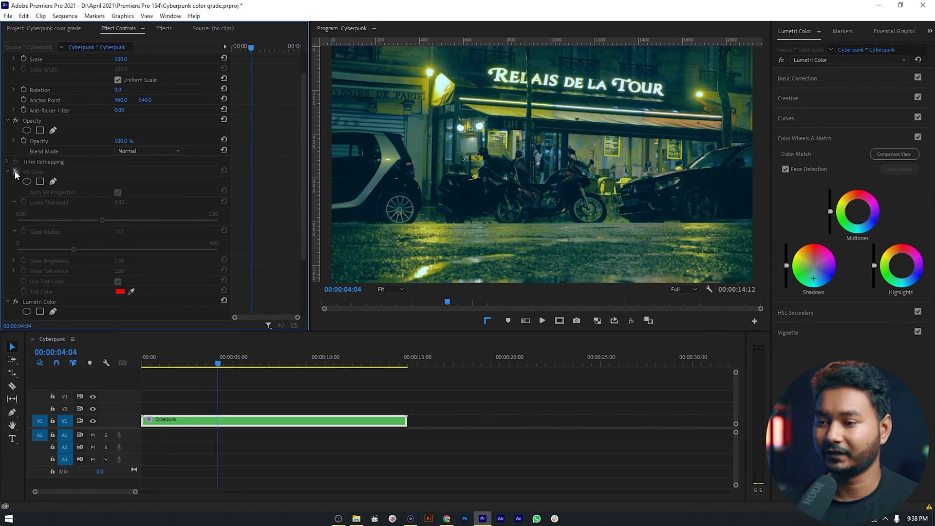
pyautogui.click(16, 302)
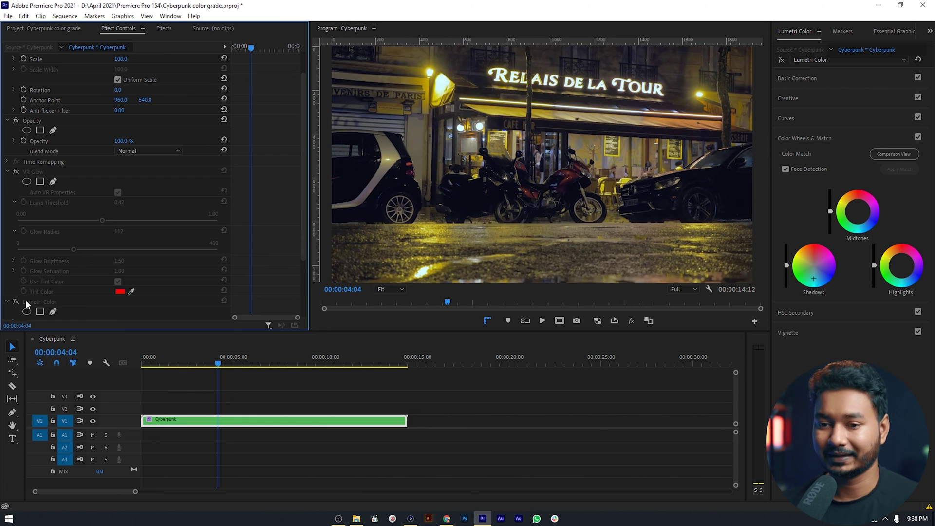
pyautogui.click(17, 303)
pyautogui.click(16, 175)
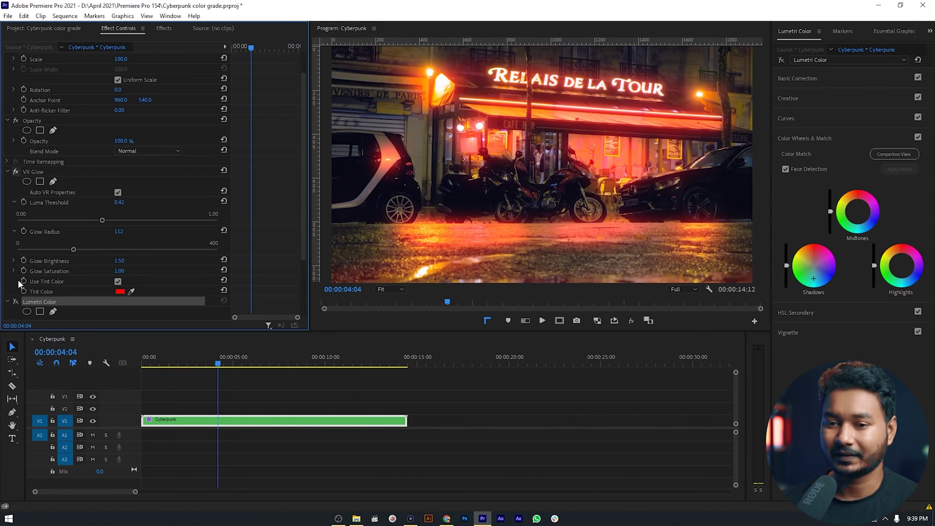
pyautogui.click(17, 303)
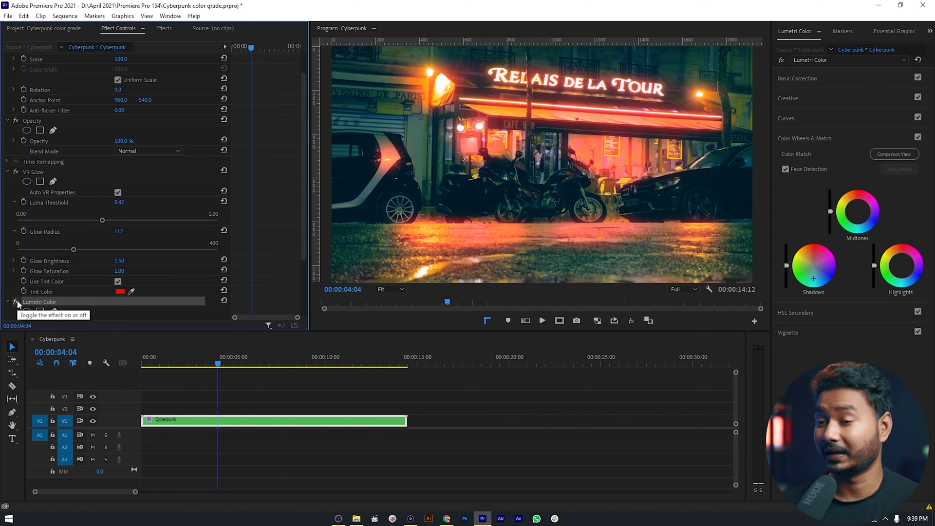